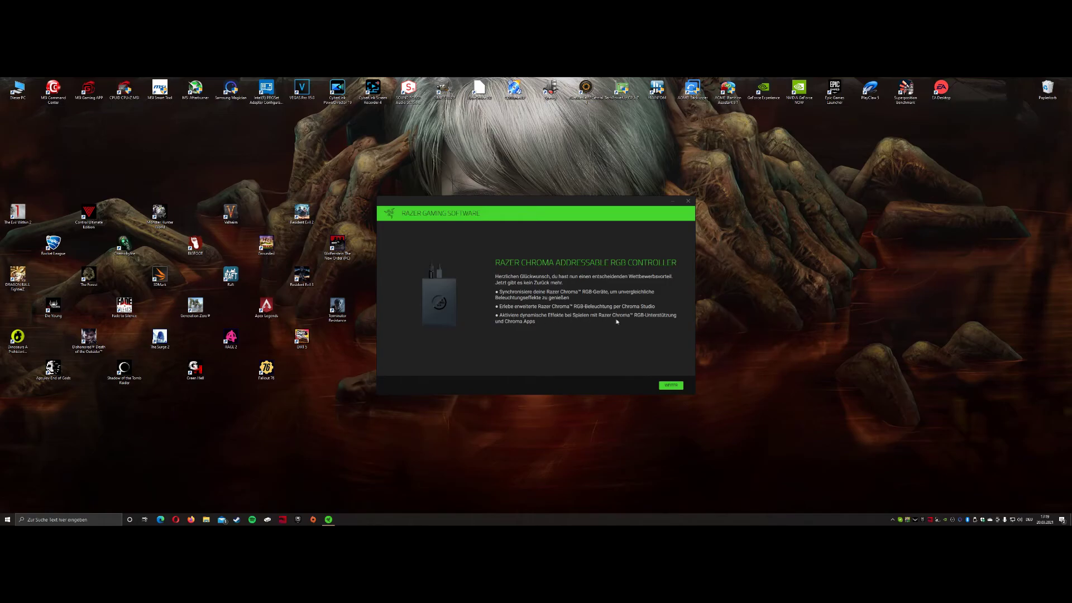
# Install Razer Synapse with Chroma Connect, Chroma Studio and Chroma Visualizer, skip Razer Cortex, and launch Synapse.
pyautogui.click(669, 386)
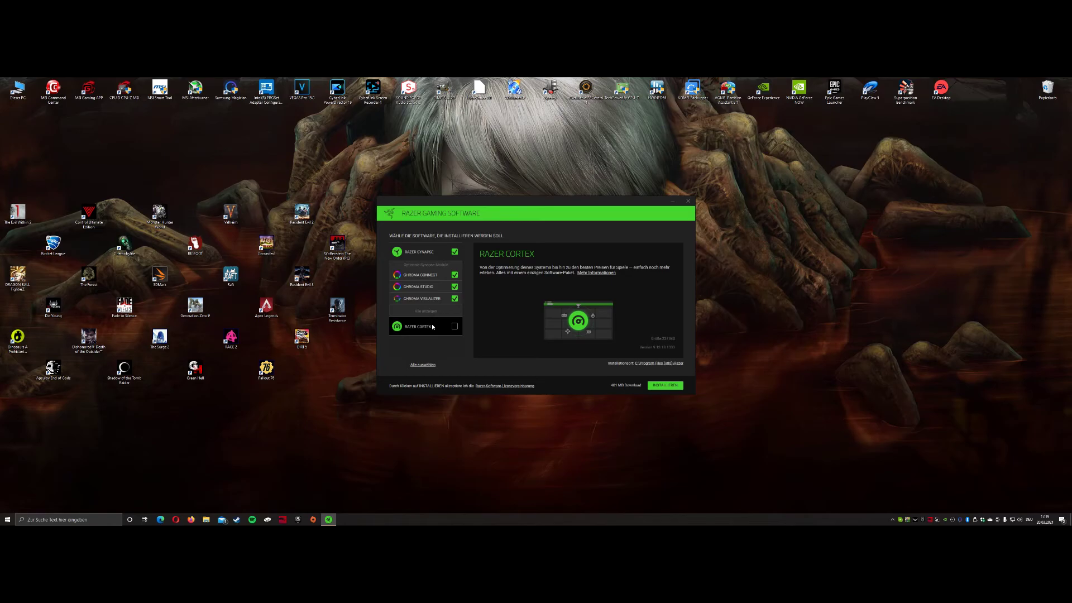
pyautogui.click(673, 387)
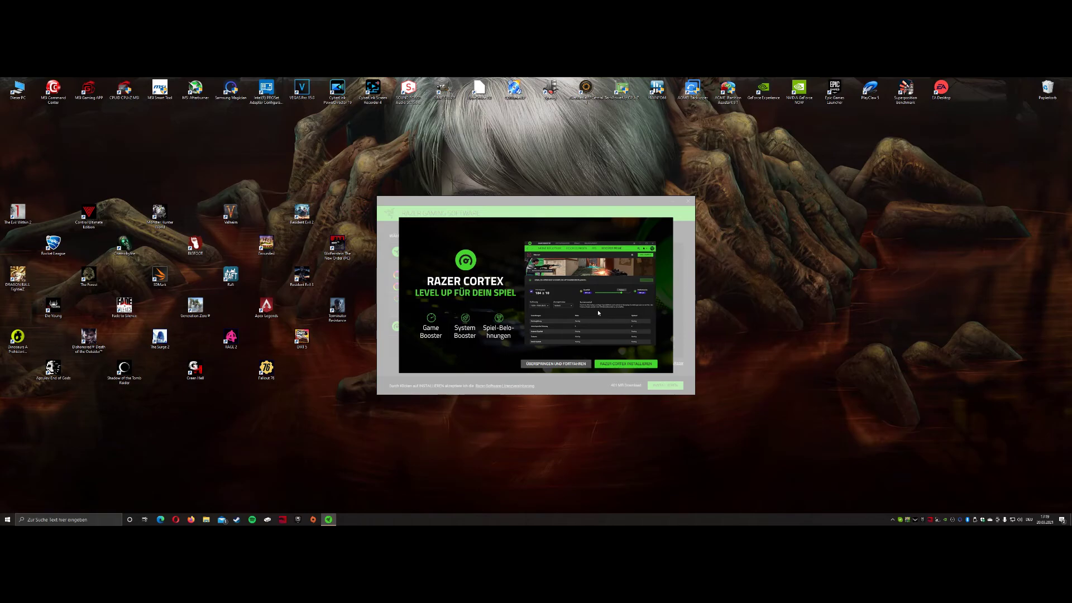
pyautogui.click(552, 363)
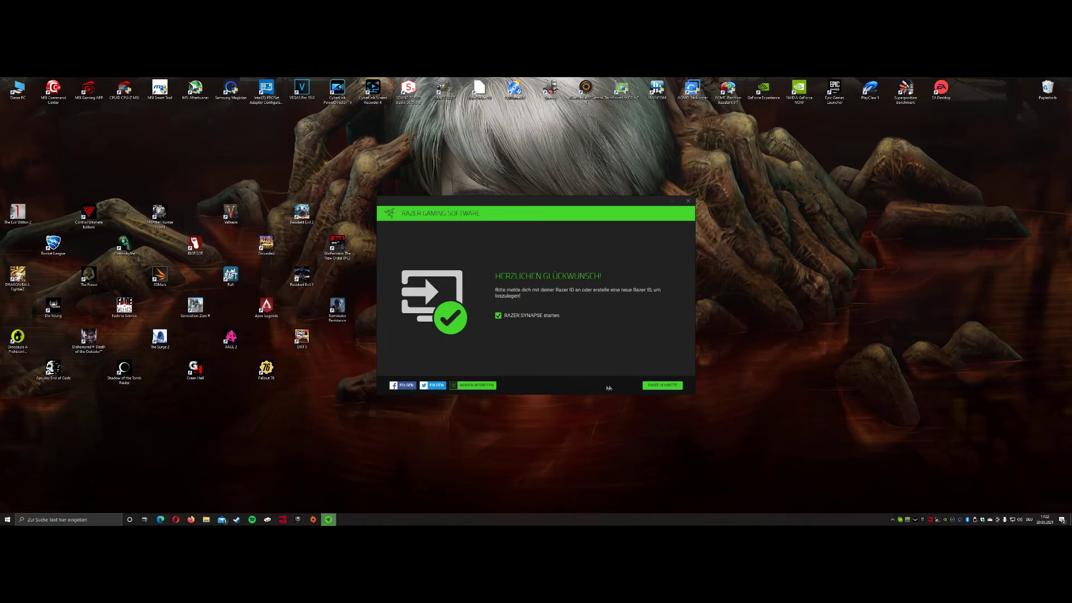
pyautogui.click(649, 386)
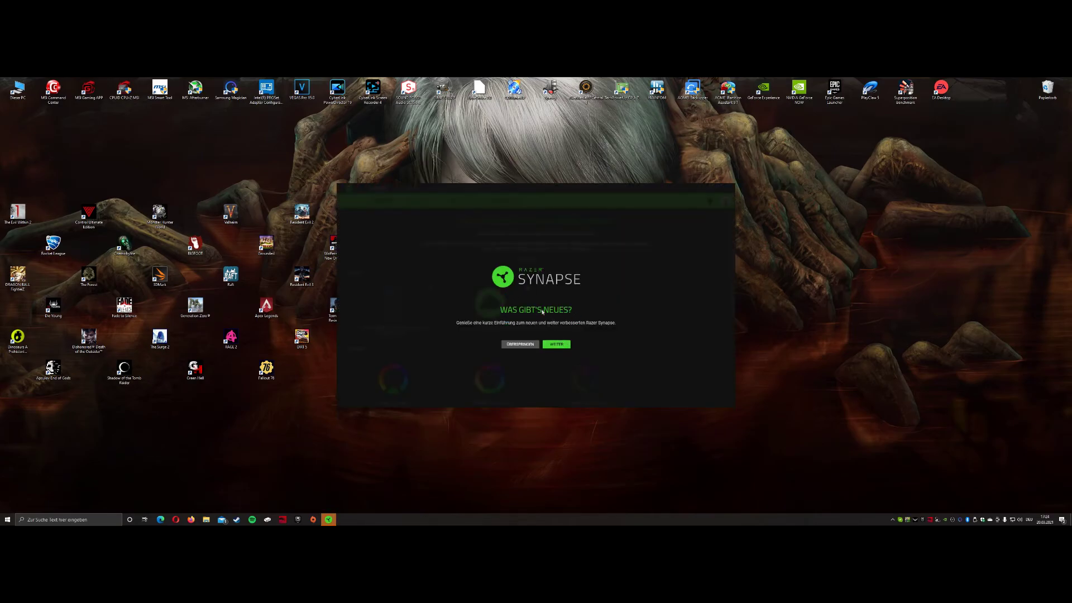
# Choose to sign in with the Razer ID and go through the Synapse introduction to its end.
pyautogui.click(559, 345)
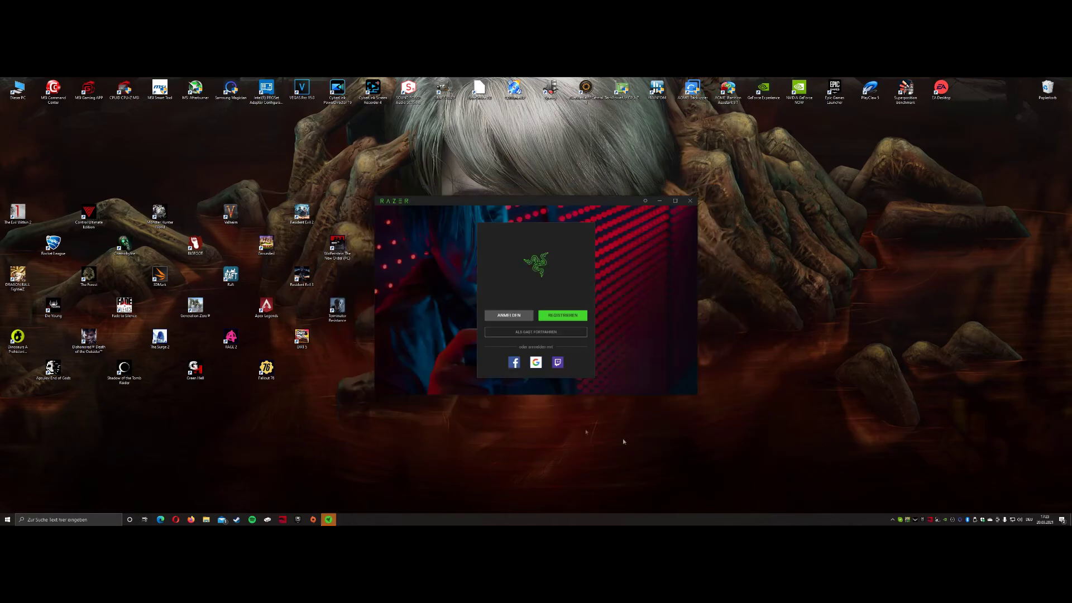
pyautogui.click(517, 313)
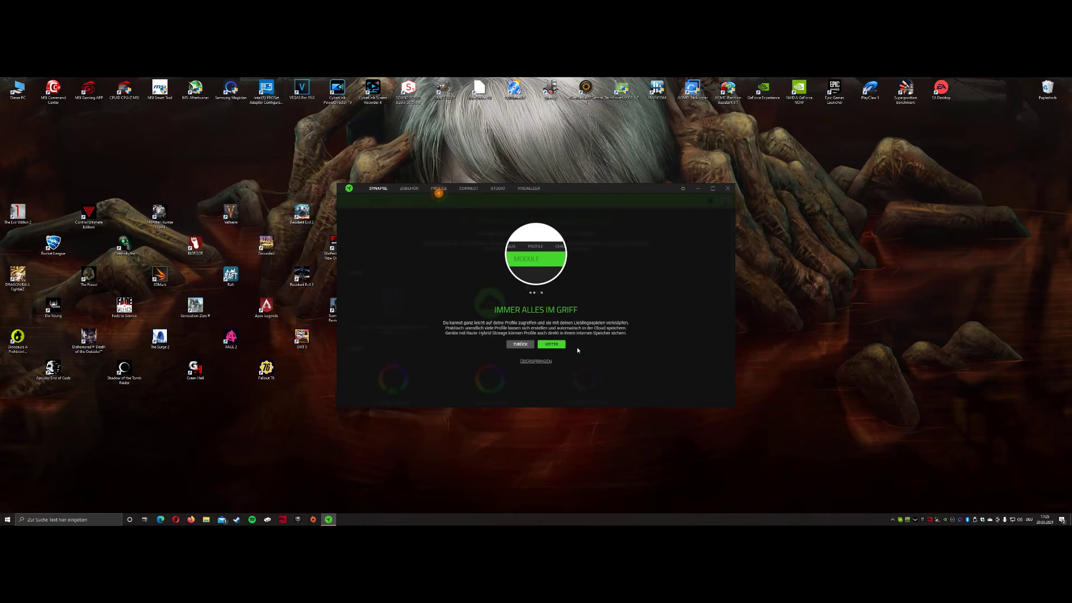
pyautogui.click(553, 344)
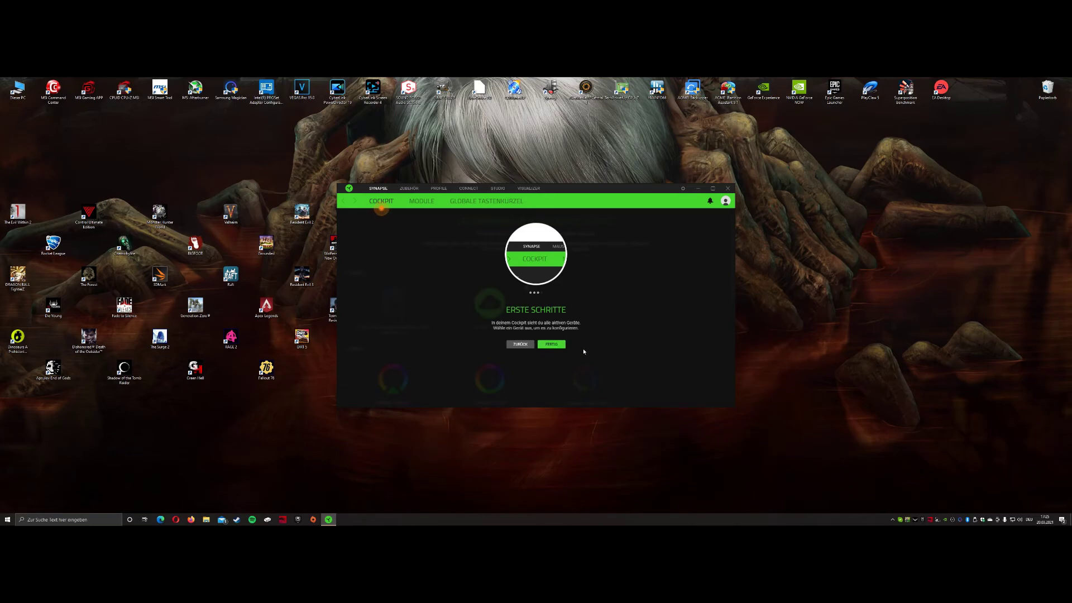
pyautogui.click(555, 345)
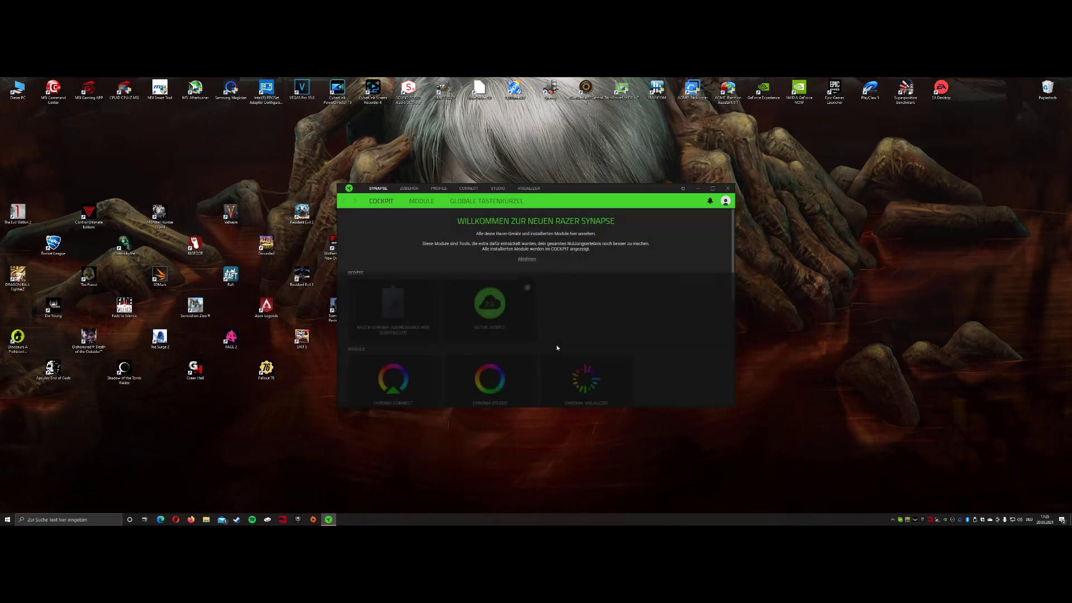
# Open the Razer Chroma Addressable RGB Controller in a maximized window and set the device type of all six ports to Lüfter.
pyautogui.click(712, 188)
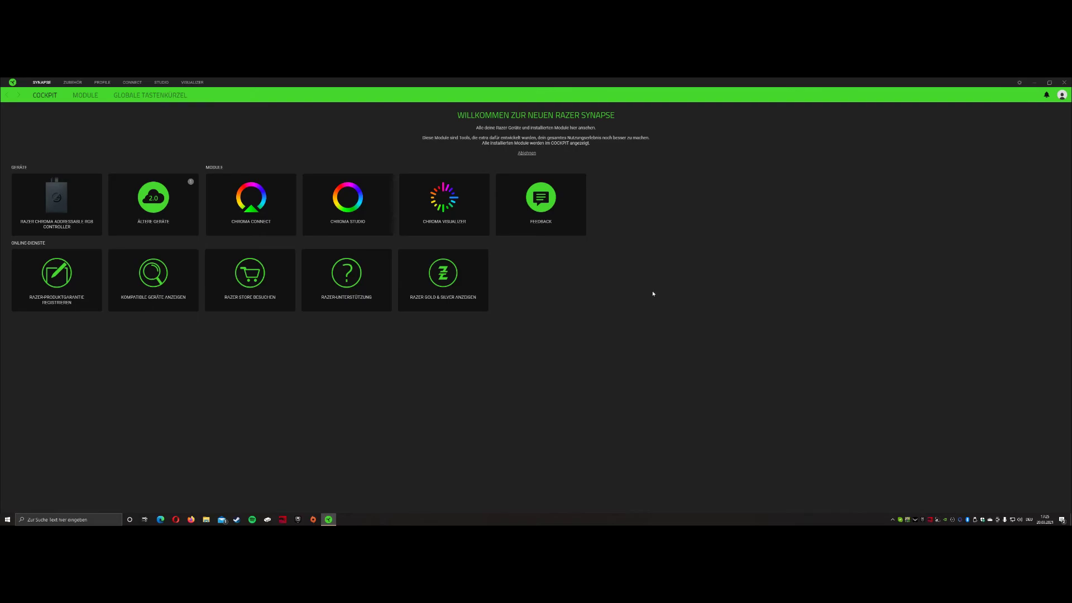
pyautogui.click(54, 210)
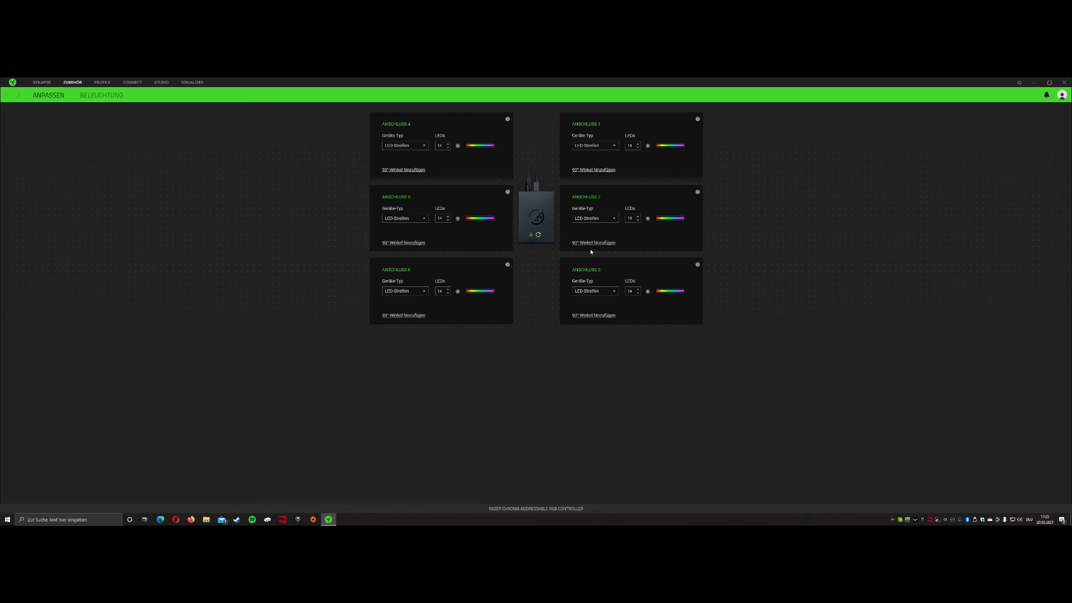
pyautogui.click(423, 146)
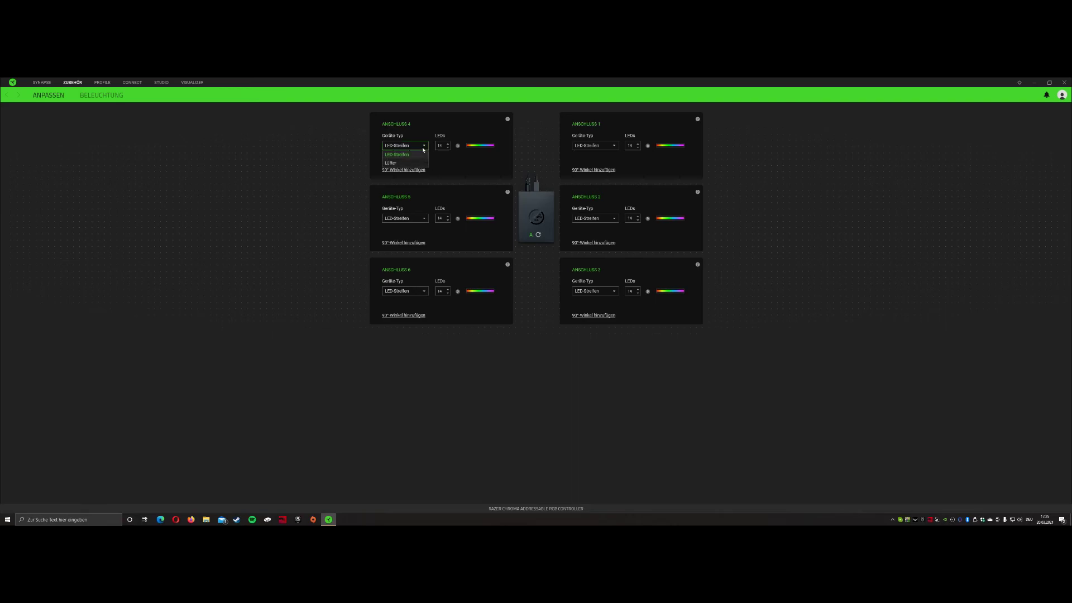
pyautogui.click(407, 163)
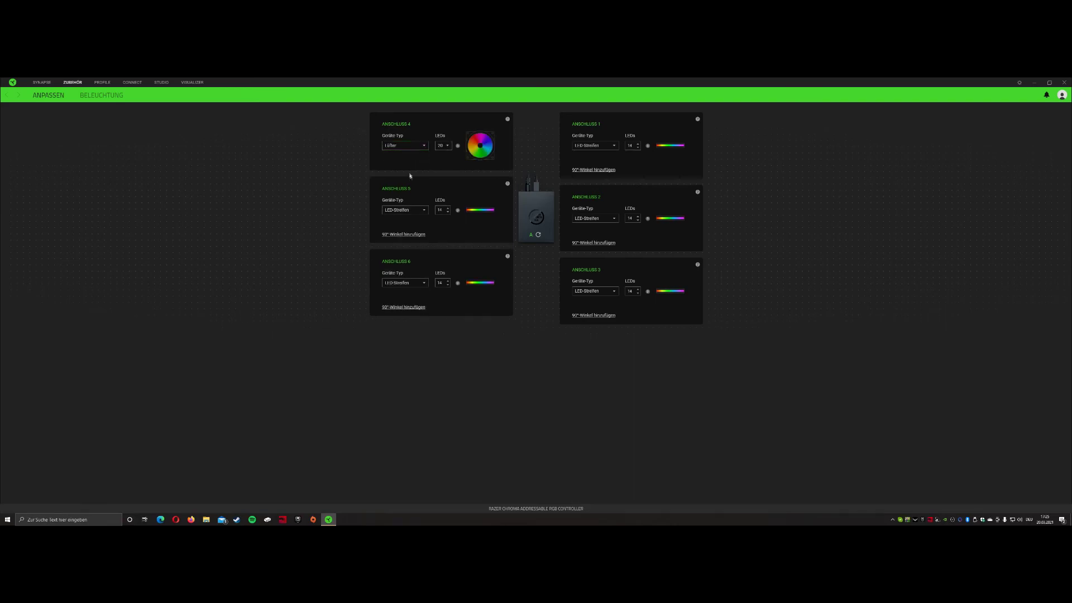
pyautogui.click(417, 211)
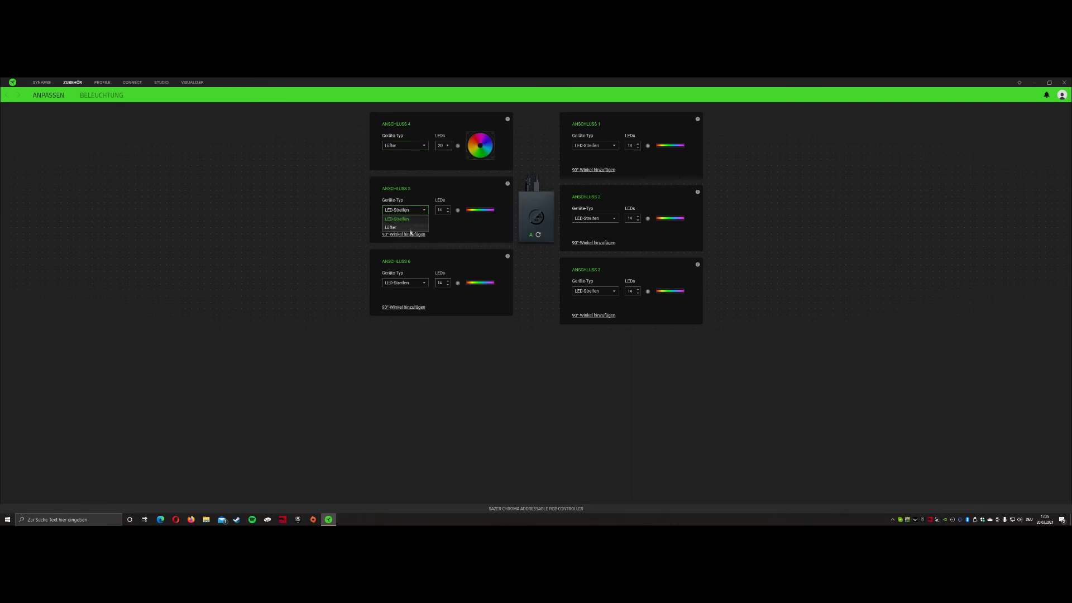
pyautogui.click(413, 227)
pyautogui.click(419, 275)
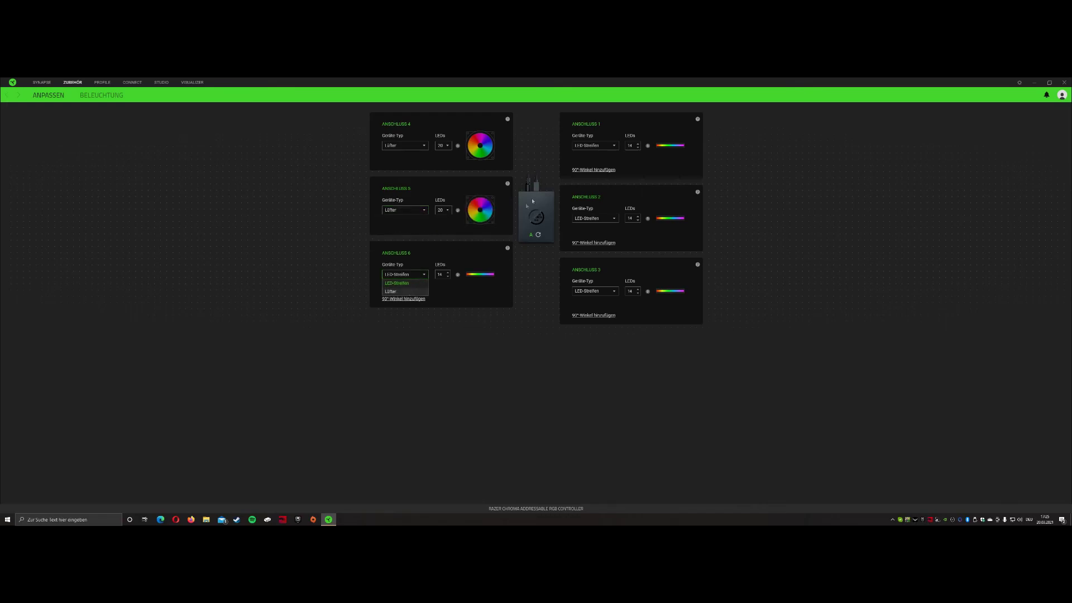
pyautogui.click(595, 146)
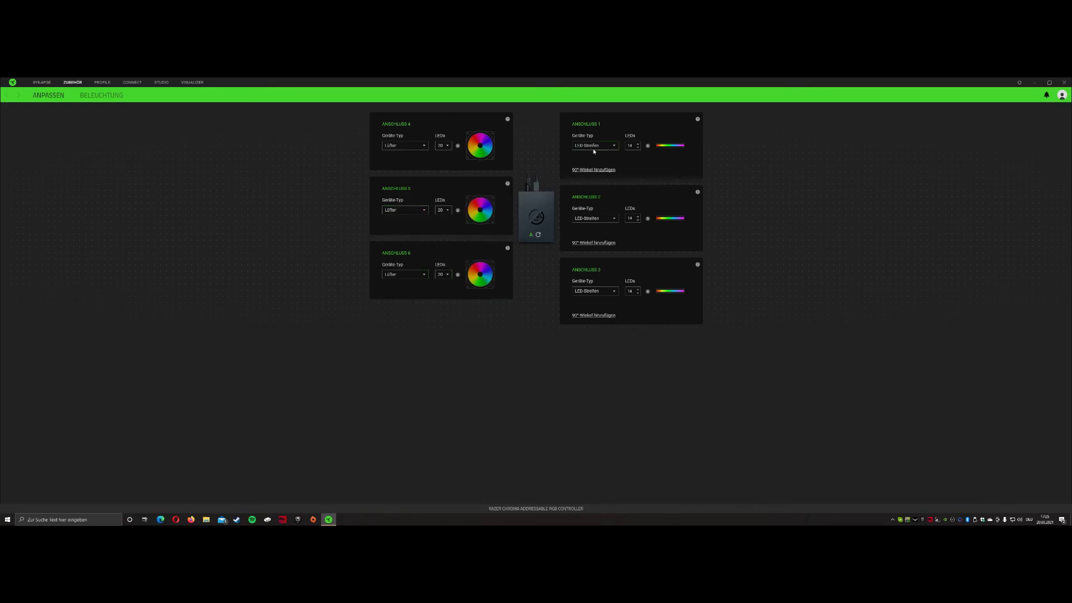
pyautogui.click(594, 212)
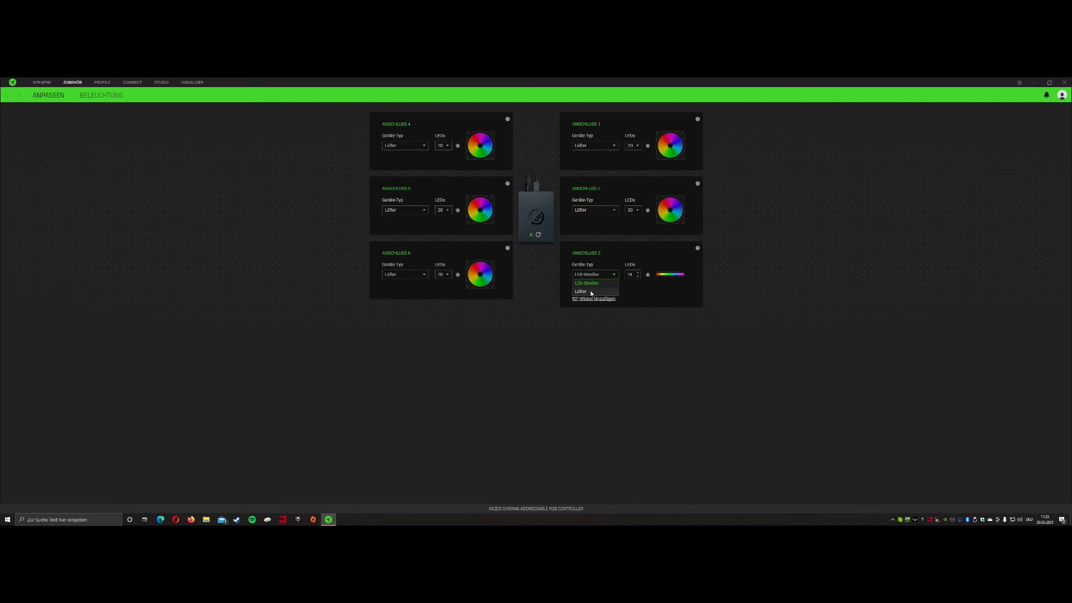
pyautogui.click(590, 292)
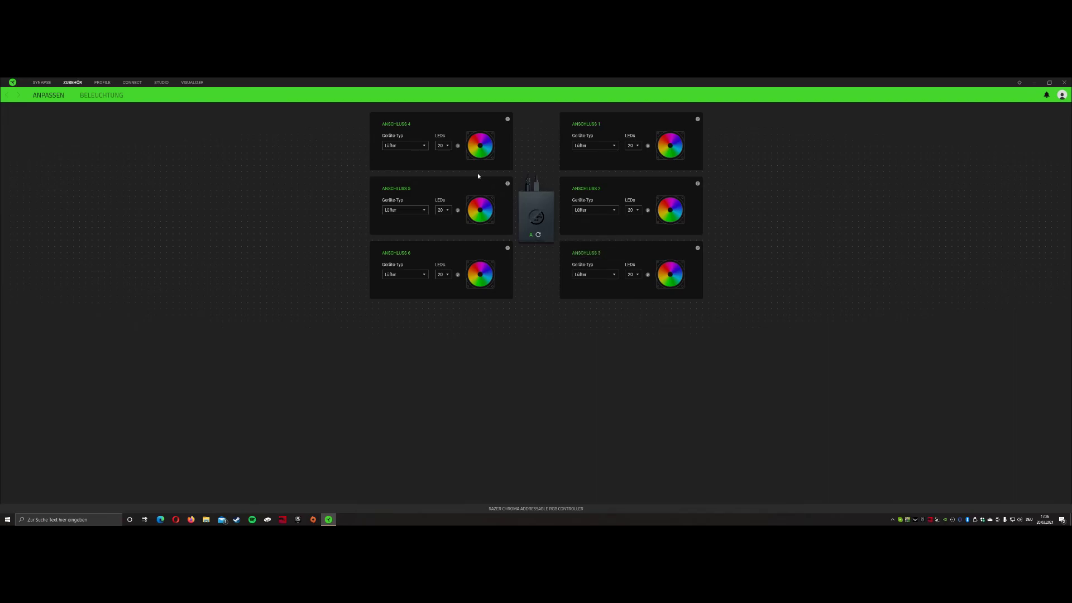
# Open the controller's lighting settings, look at the advanced effects, and set the quick effect to Atmung.
pyautogui.click(100, 98)
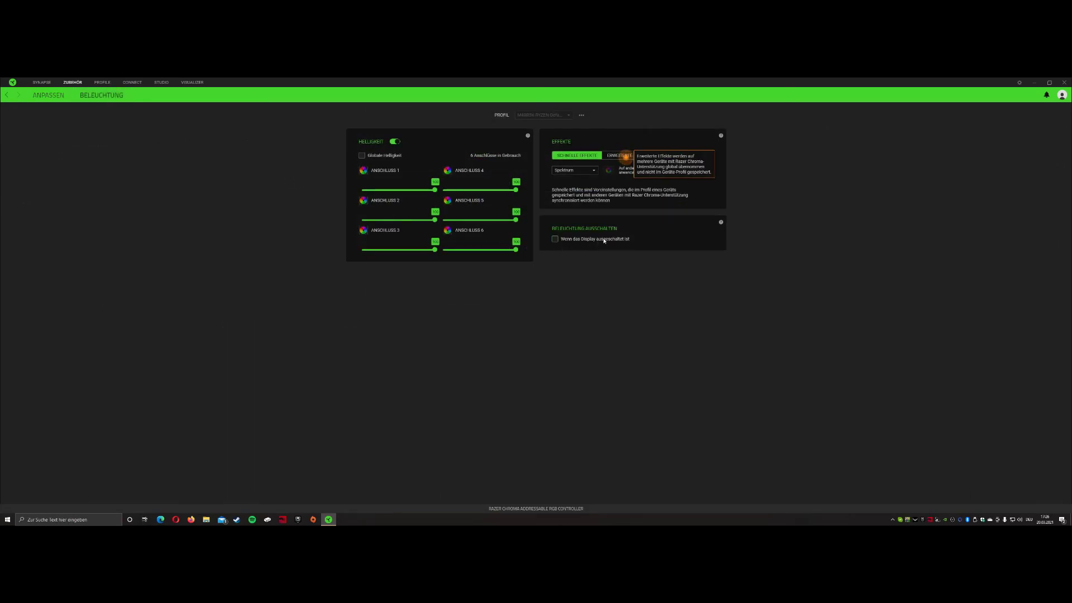
pyautogui.click(620, 156)
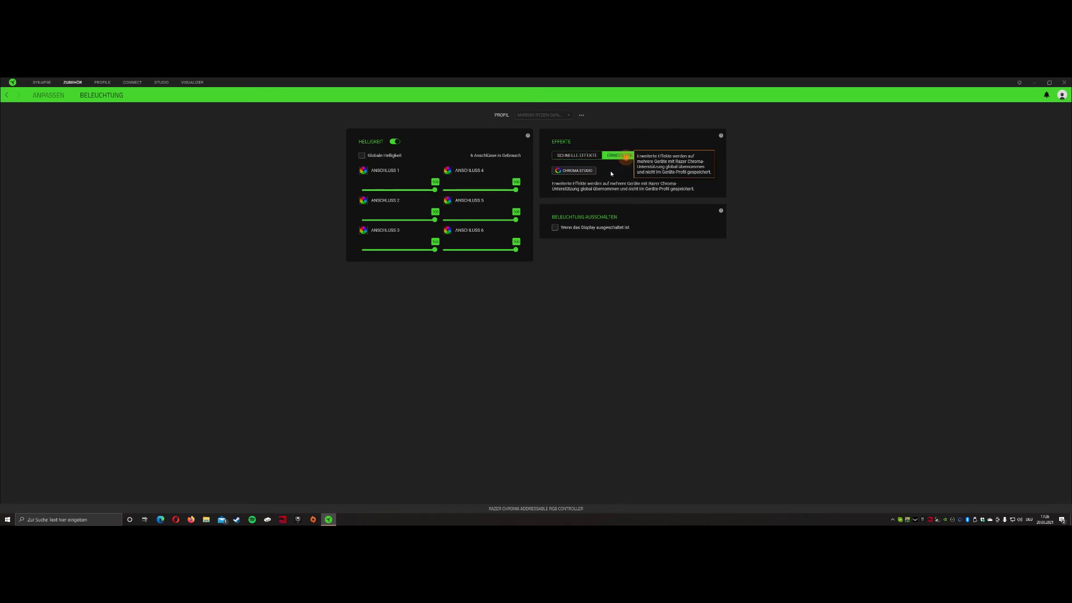
pyautogui.click(577, 155)
pyautogui.click(575, 170)
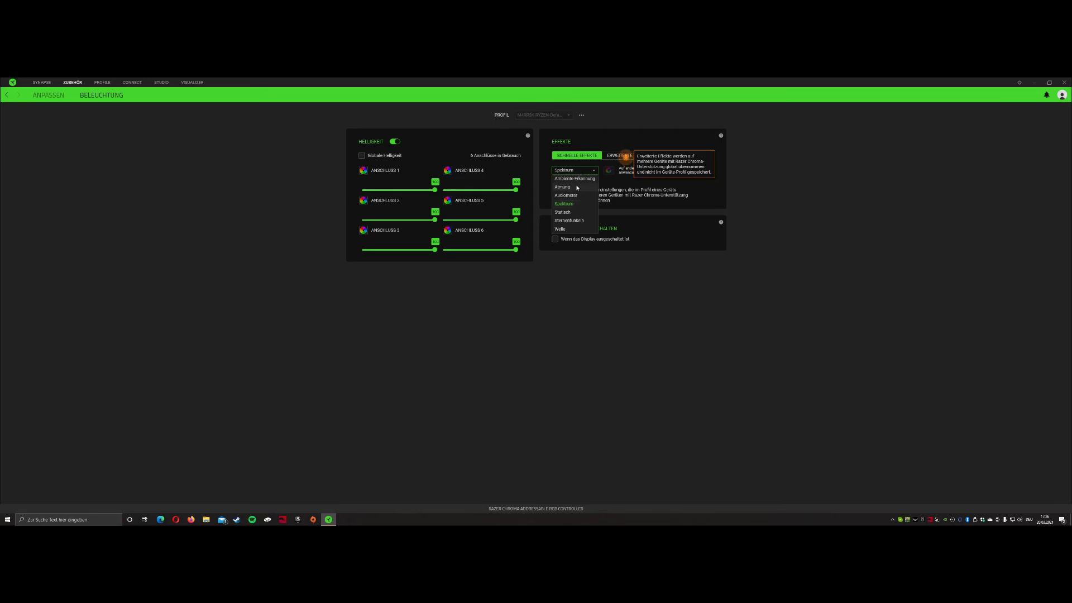
pyautogui.click(576, 187)
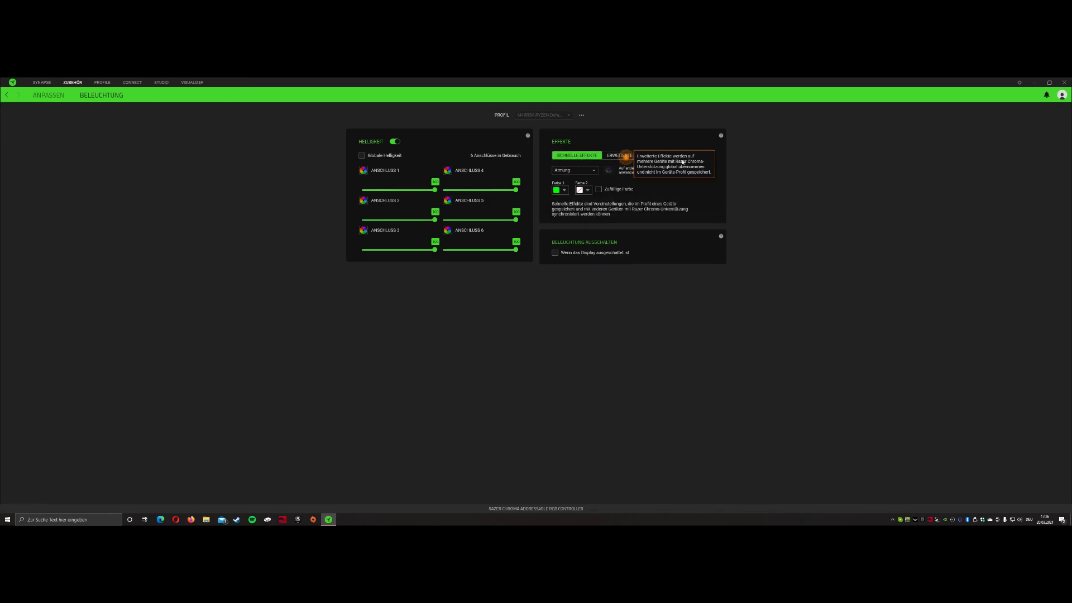
# Compare the advanced effects once more and change the quick effect to Sternenfunkeln.
pyautogui.click(619, 155)
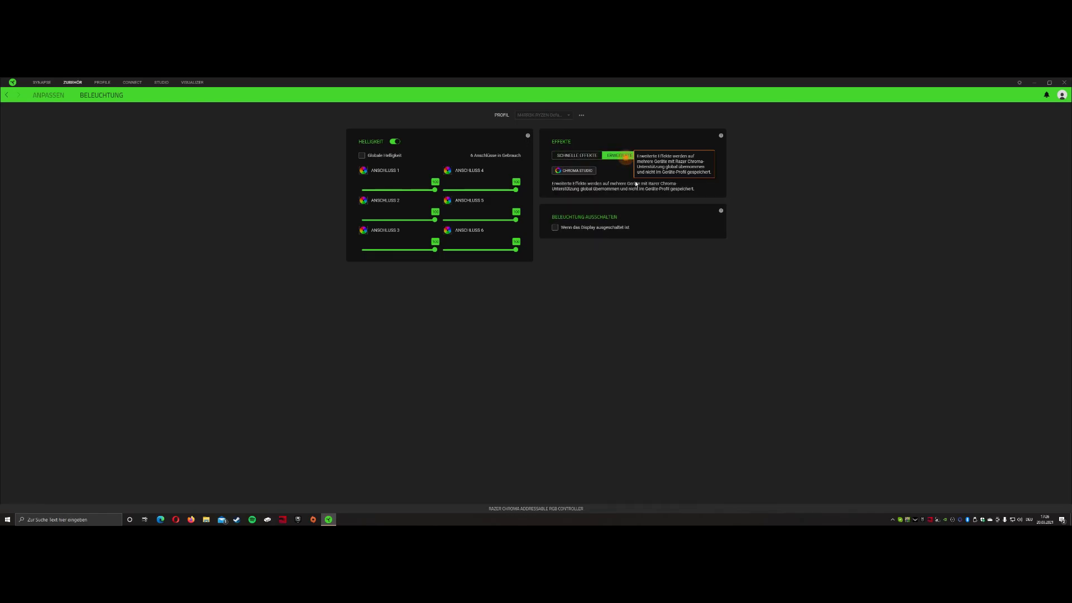
pyautogui.click(577, 155)
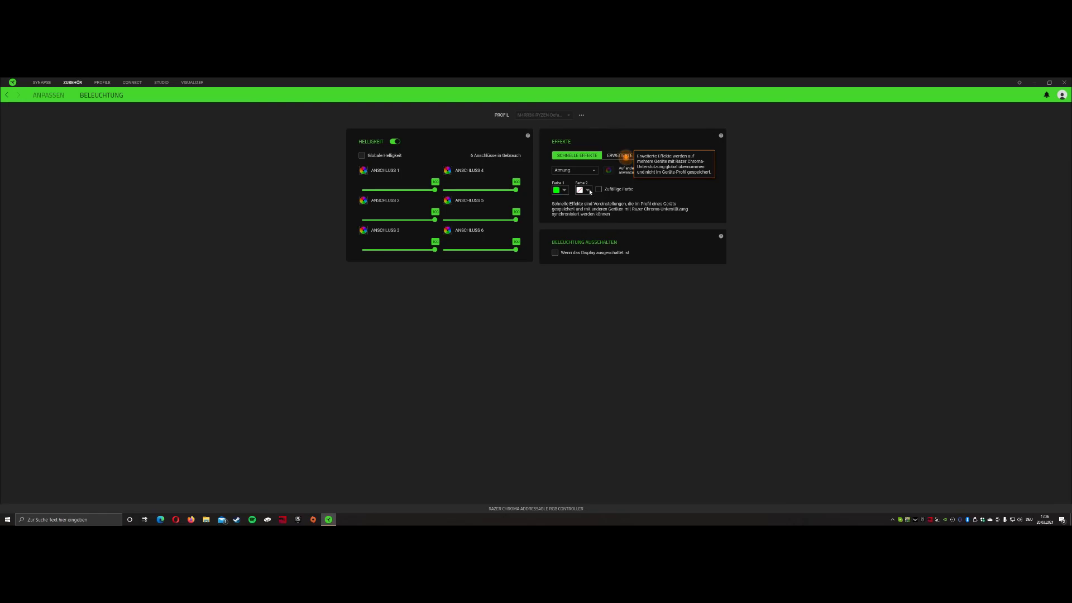
pyautogui.click(584, 171)
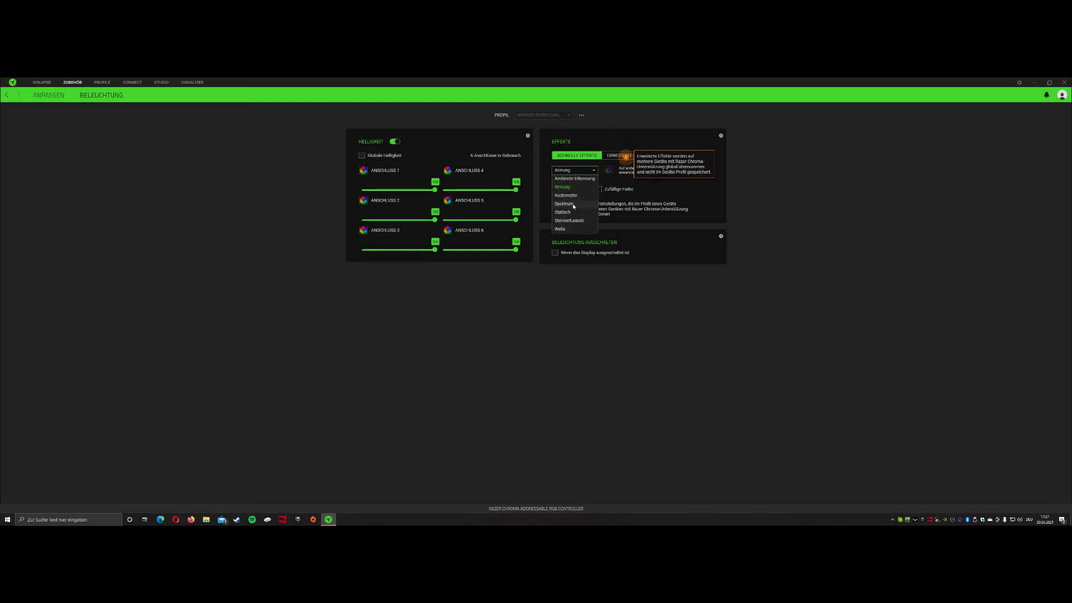
pyautogui.click(571, 221)
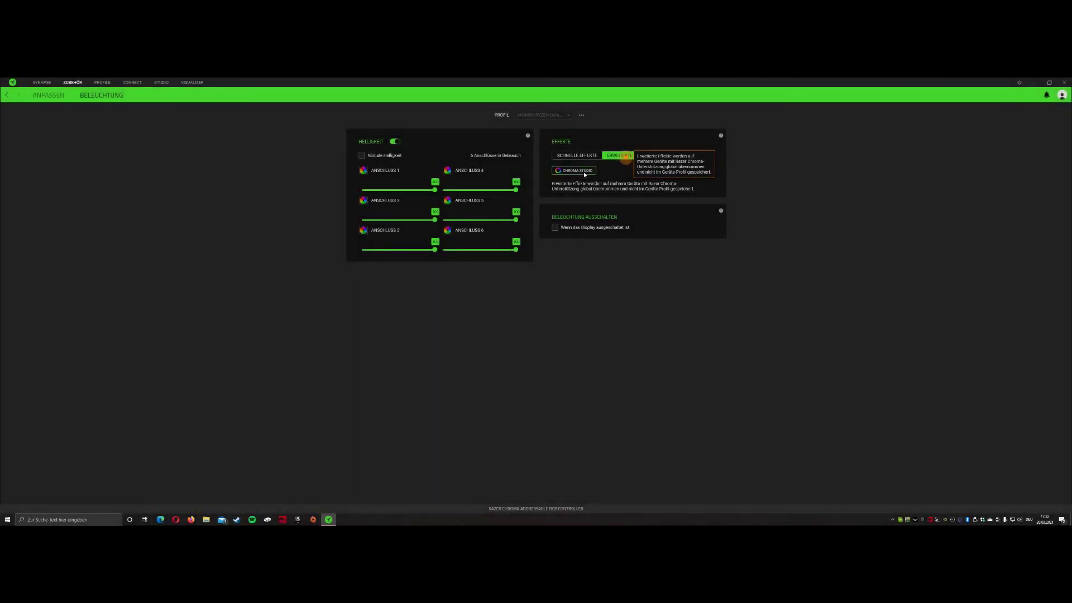
# Open Chroma Studio from the advanced effects and go through its tutorial pages on adding effects and effect layers.
pyautogui.click(584, 172)
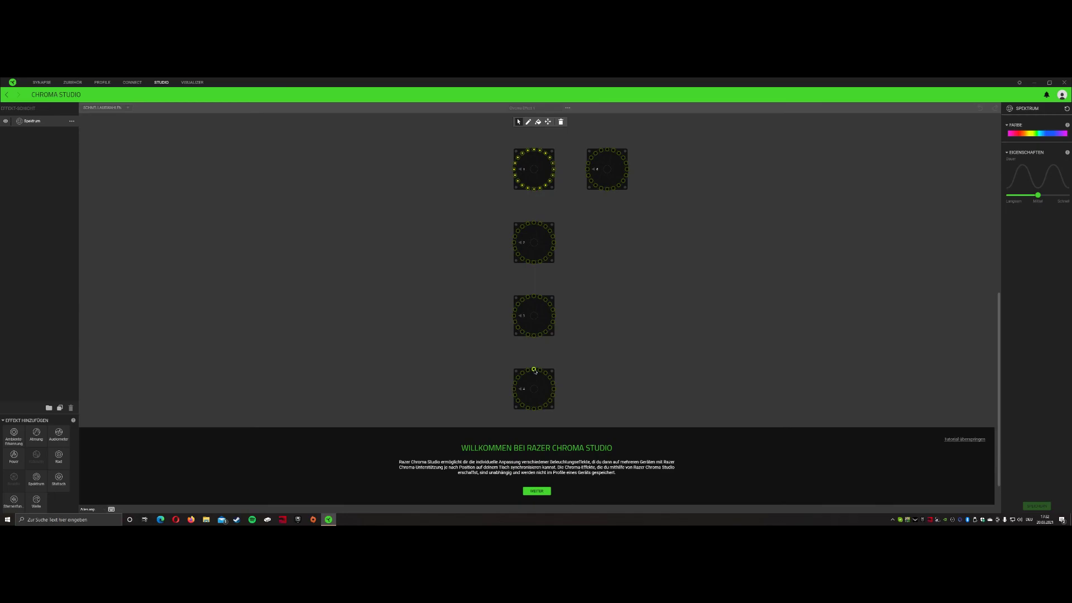
pyautogui.click(1019, 134)
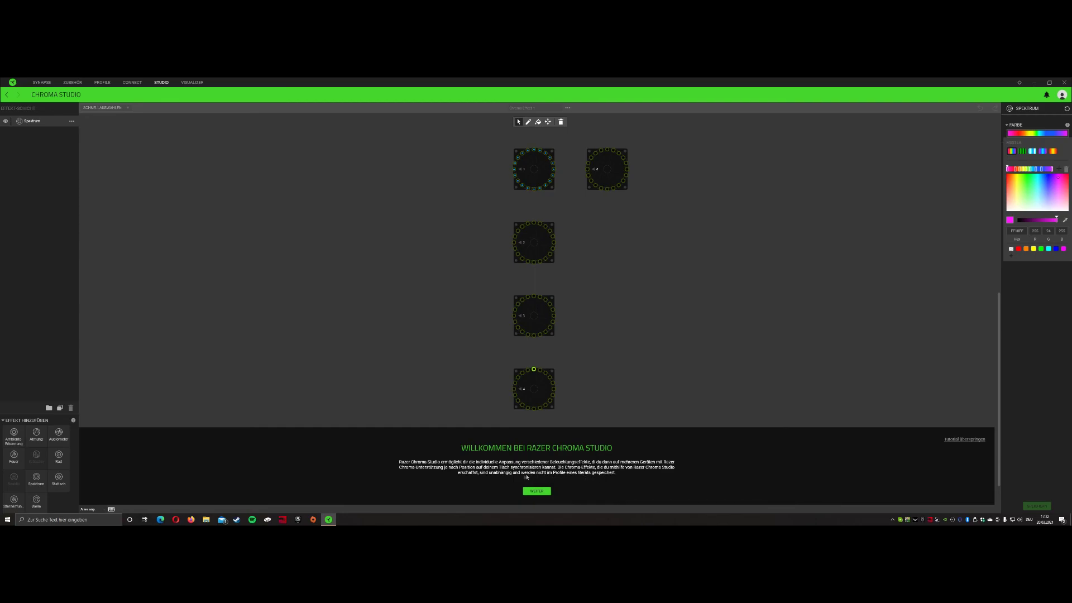
pyautogui.click(540, 493)
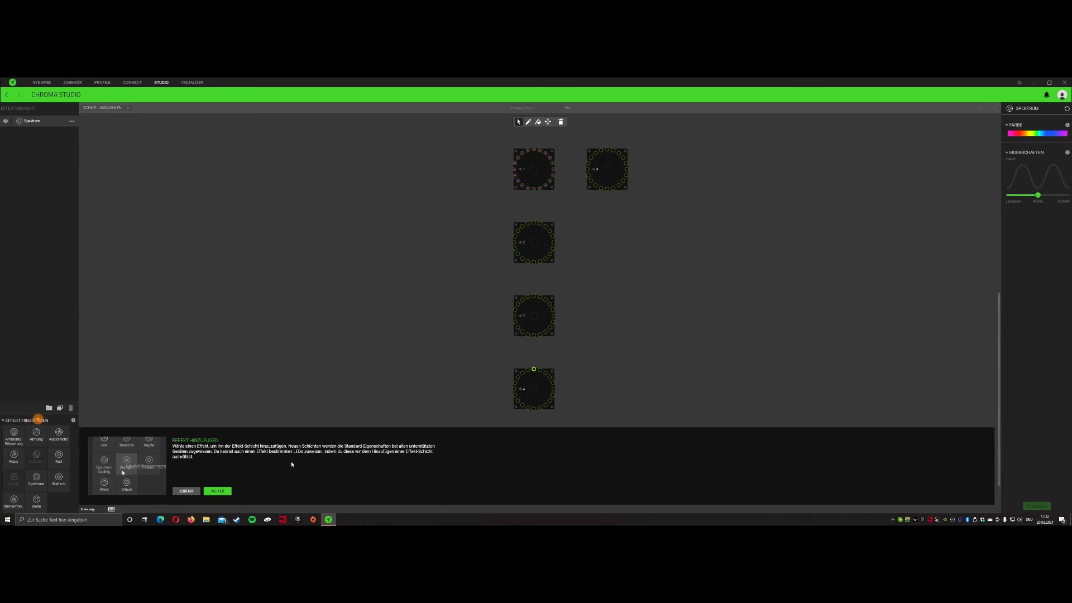
pyautogui.click(223, 489)
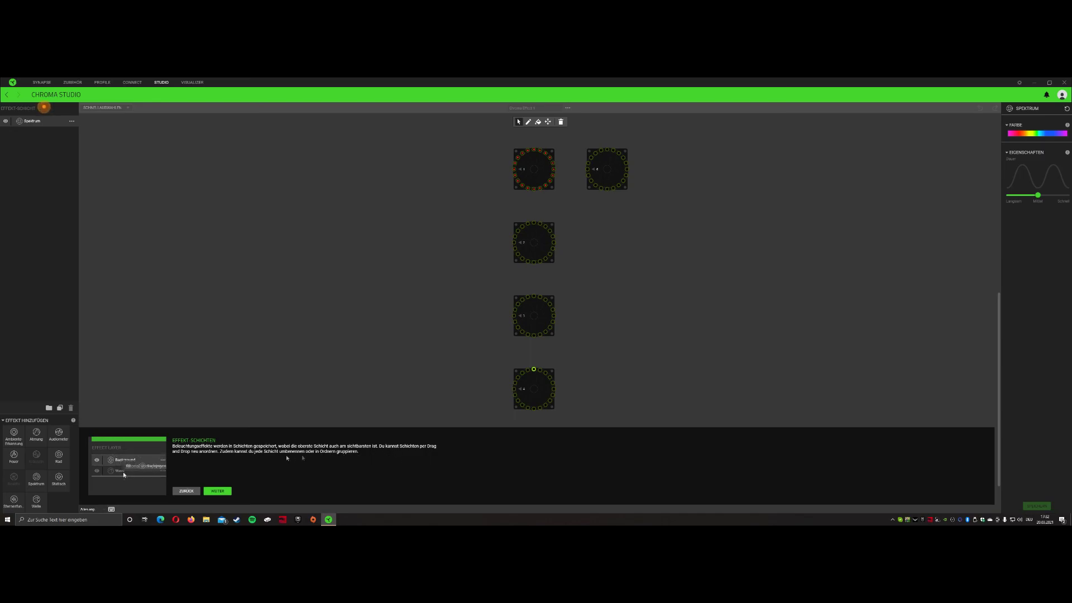
pyautogui.click(217, 491)
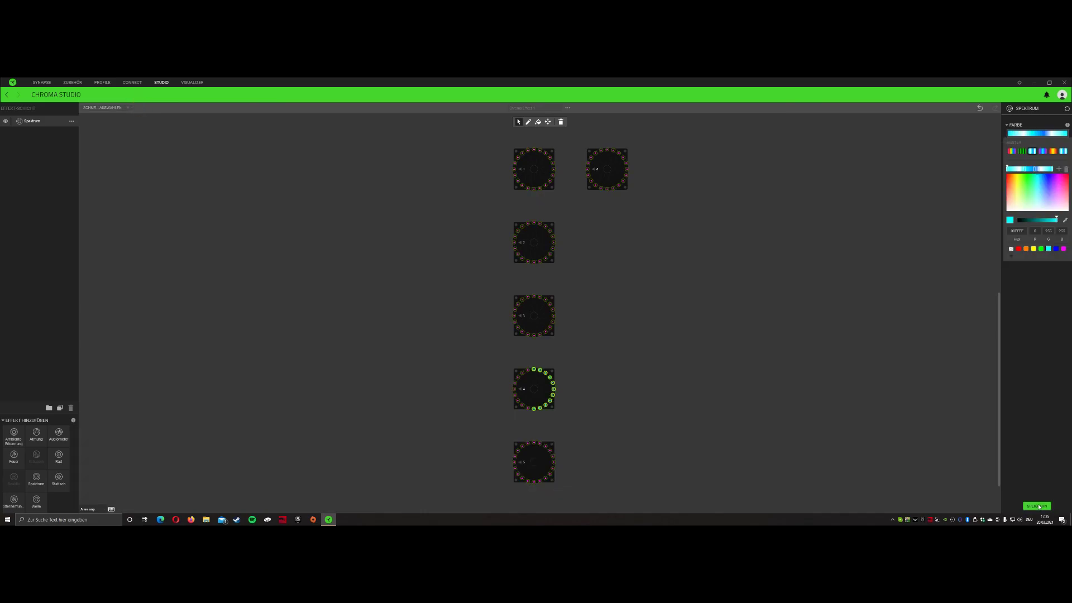
# Save the cyan and blue Spektrum colours for the selected right-half LEDs of the fourth fan.
pyautogui.click(1038, 506)
pyautogui.click(1038, 507)
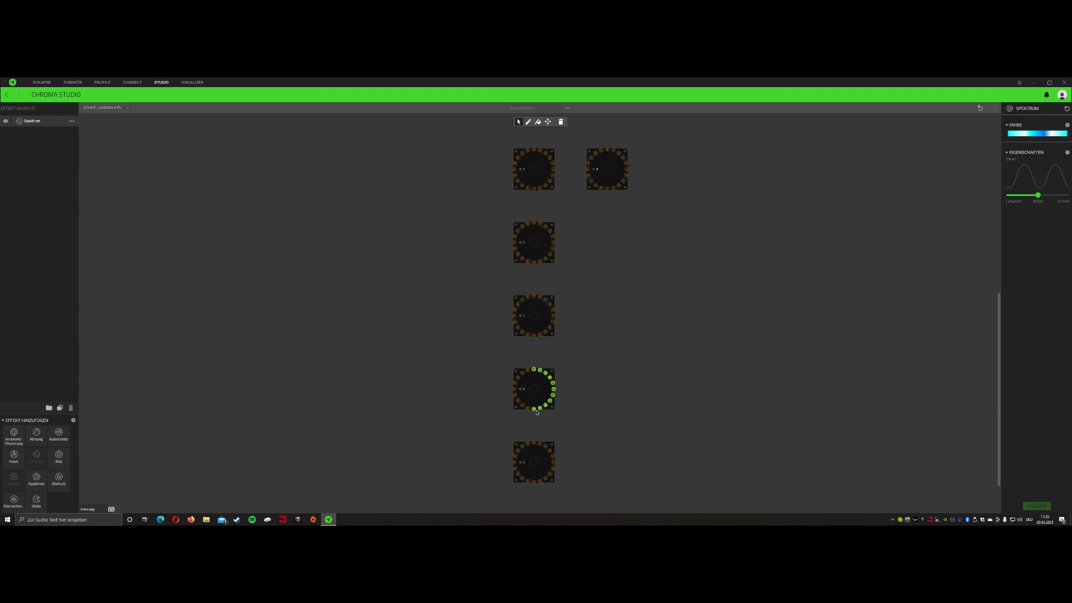
# Select the left-half LEDs of the fourth fan, set the first Spektrum gradient colour to blue (0000FF), and save the effect.
pyautogui.moveTo(534, 412)
pyautogui.mouseDown()
pyautogui.moveTo(509, 389)
pyautogui.moveTo(524, 375)
pyautogui.moveTo(517, 412)
pyautogui.mouseUp()
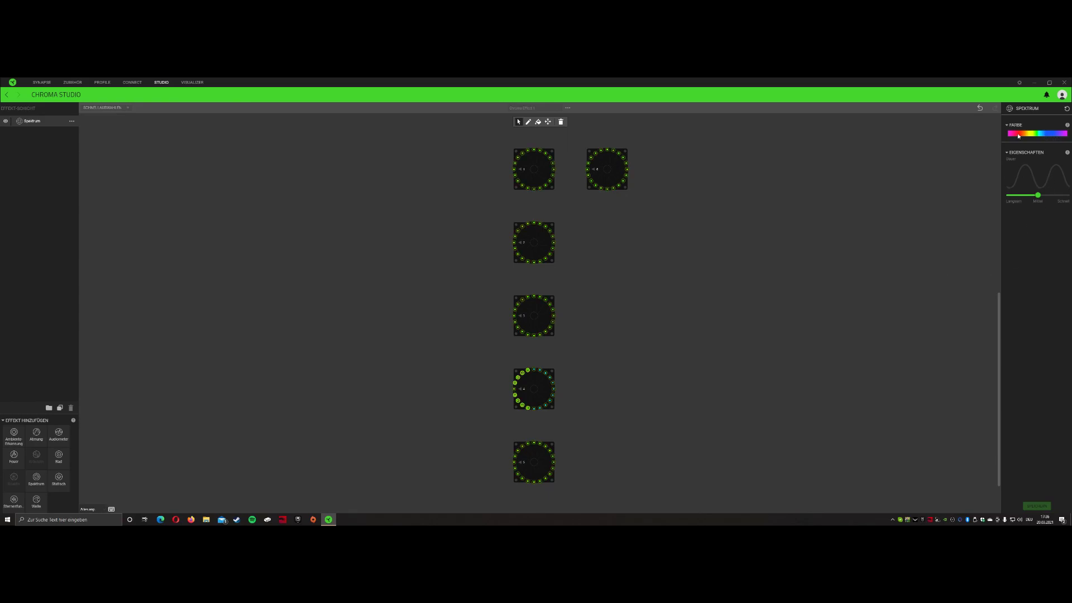
pyautogui.click(1050, 134)
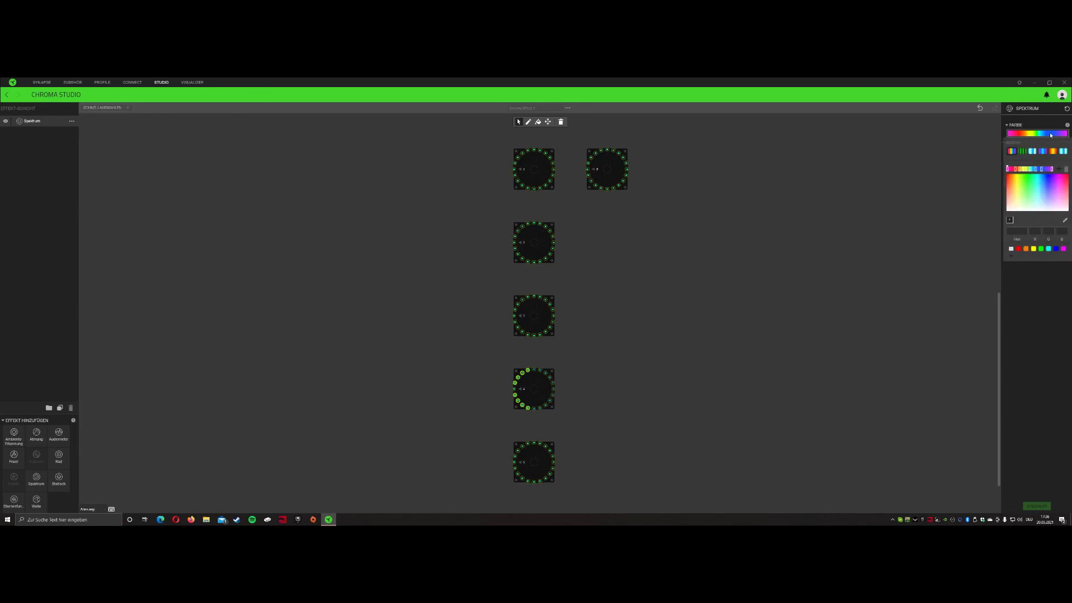
pyautogui.click(1055, 248)
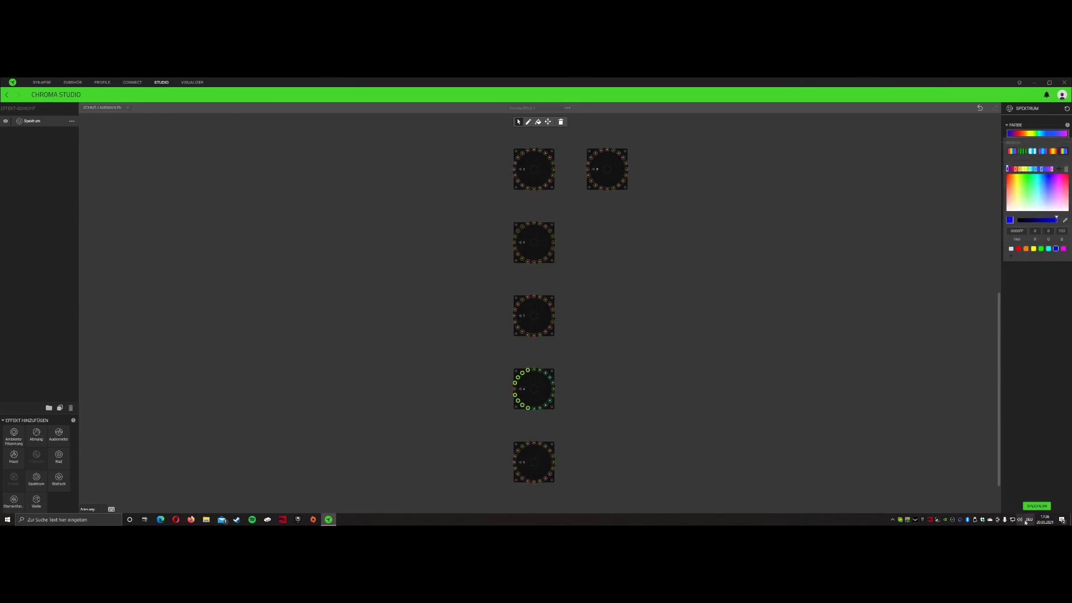
pyautogui.click(1036, 507)
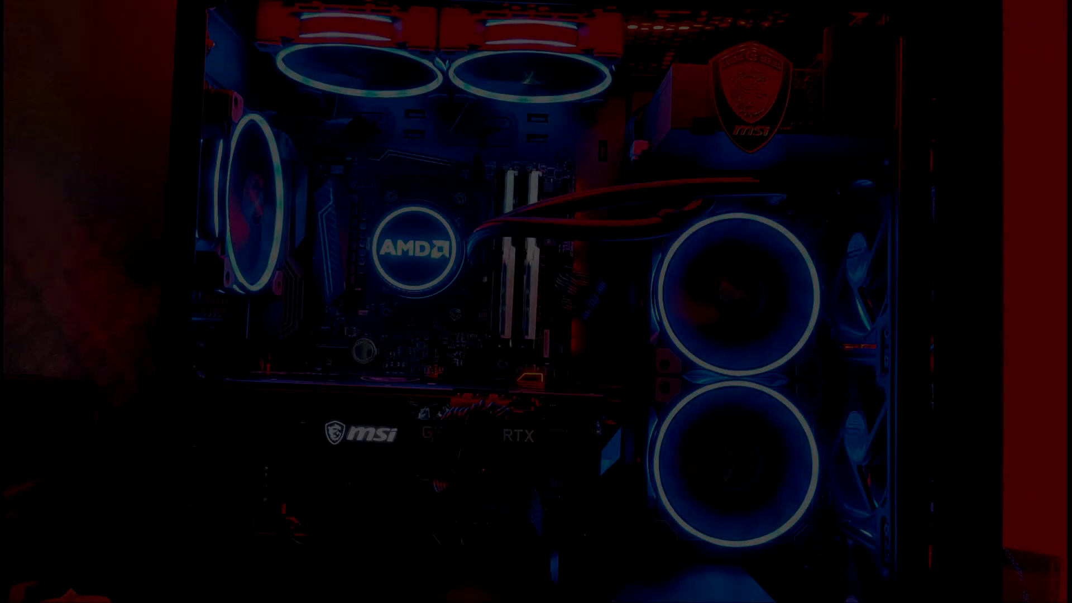